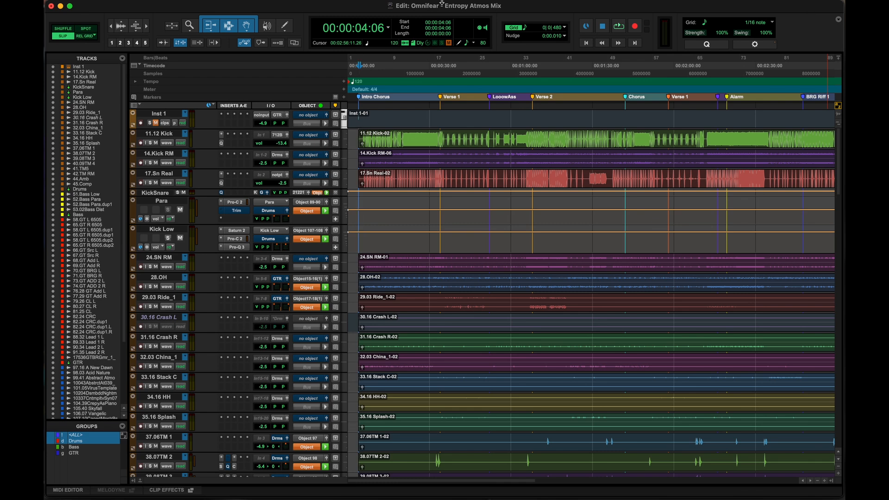
Open the I/O Setup and review the session's output, Dolby Atmos and bus paths
left_click(331, 5)
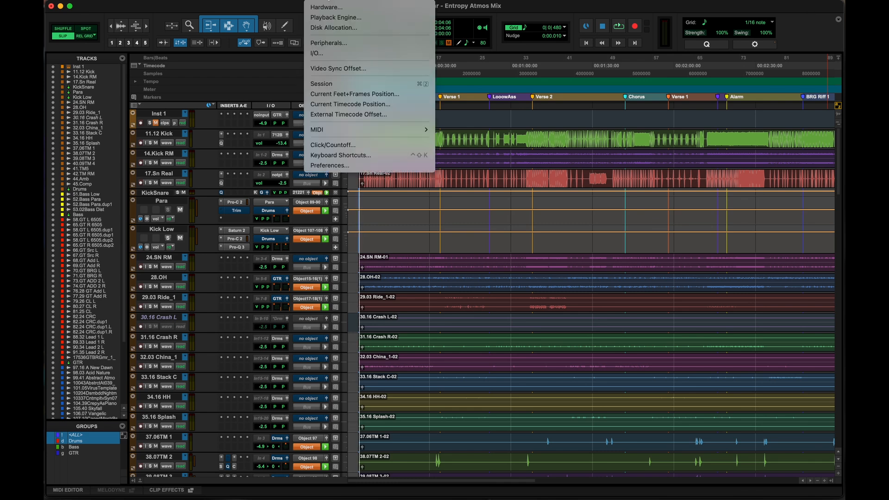
left_click(332, 55)
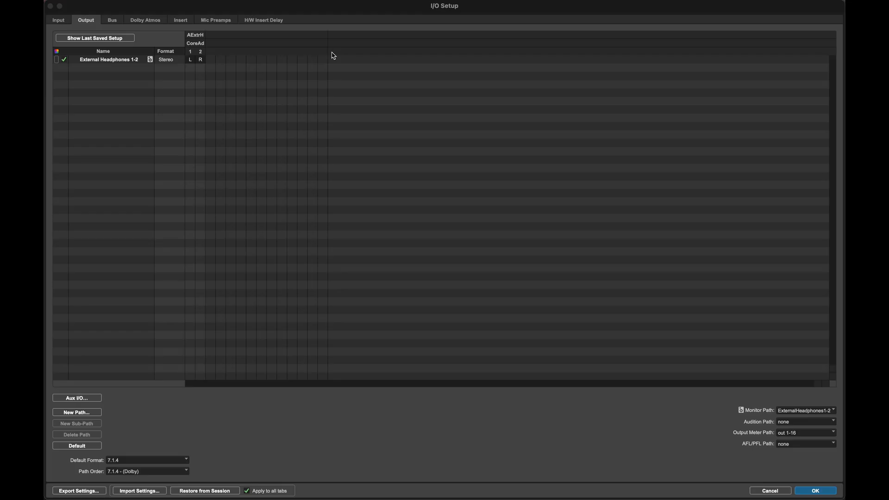
left_click(151, 19)
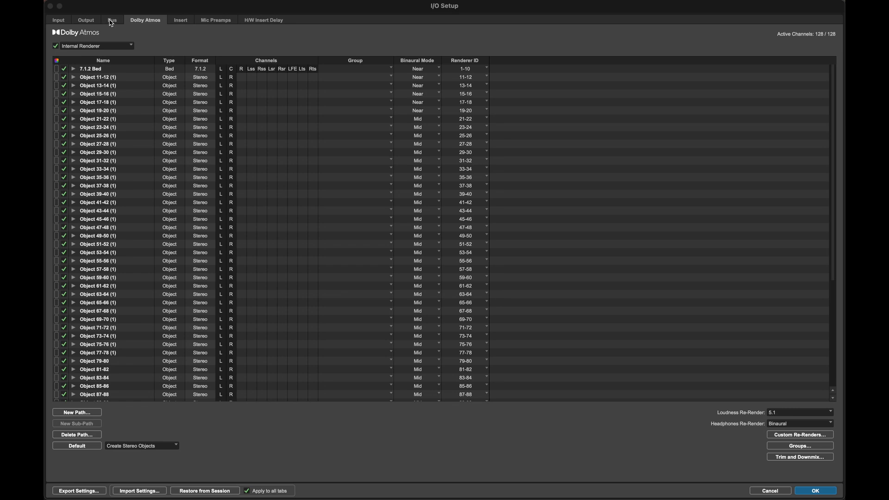
left_click(112, 21)
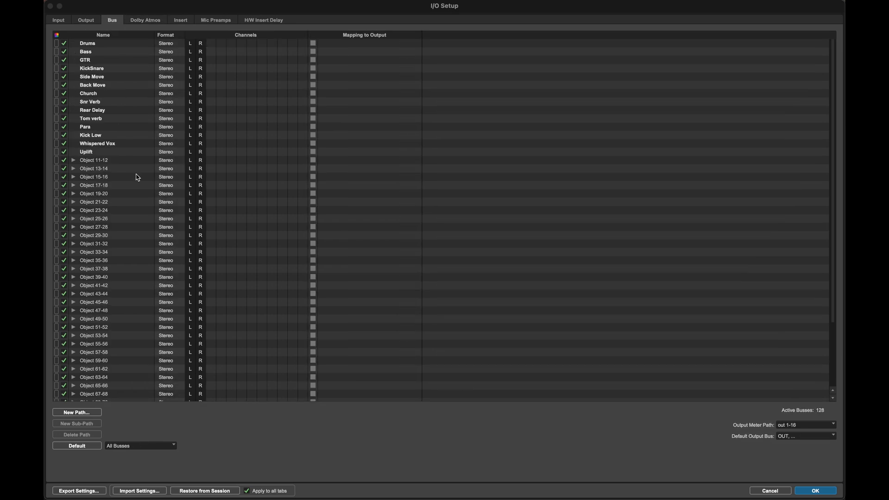
Create one new 7.1.4 output path named 7.1.4 in the I/O Setup
left_click(86, 23)
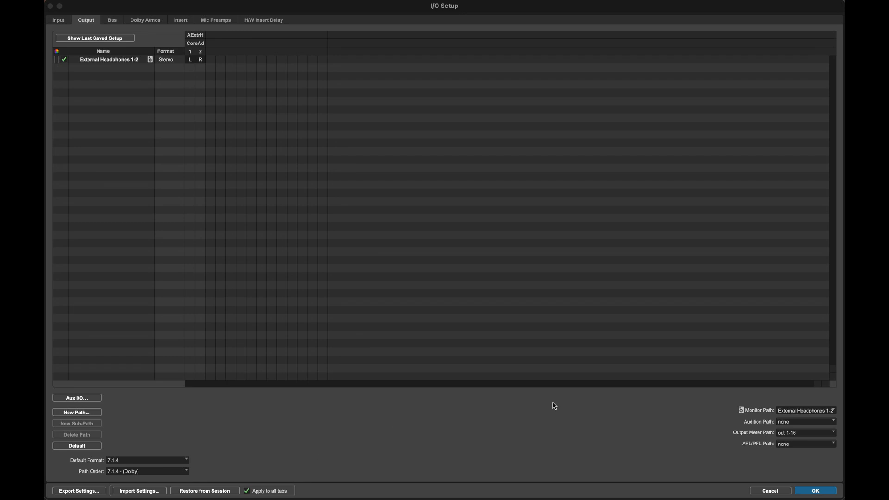
left_click(78, 414)
left_click(402, 167)
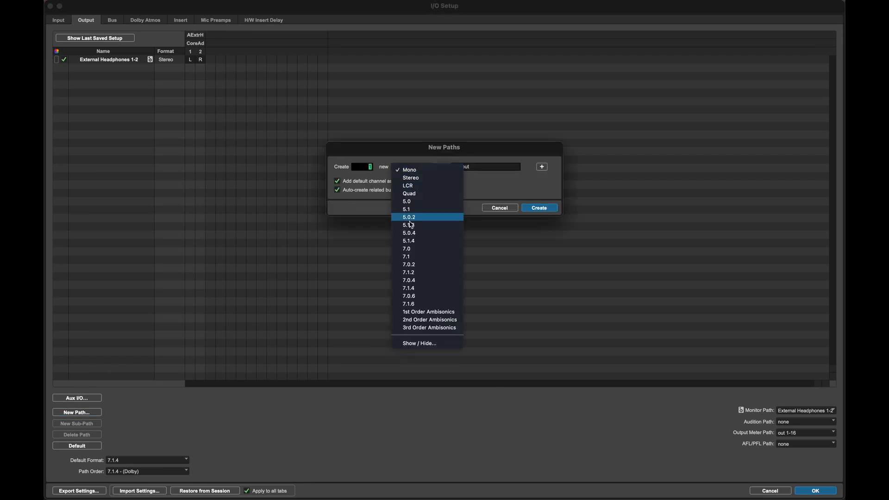
left_click(408, 288)
left_click(479, 168)
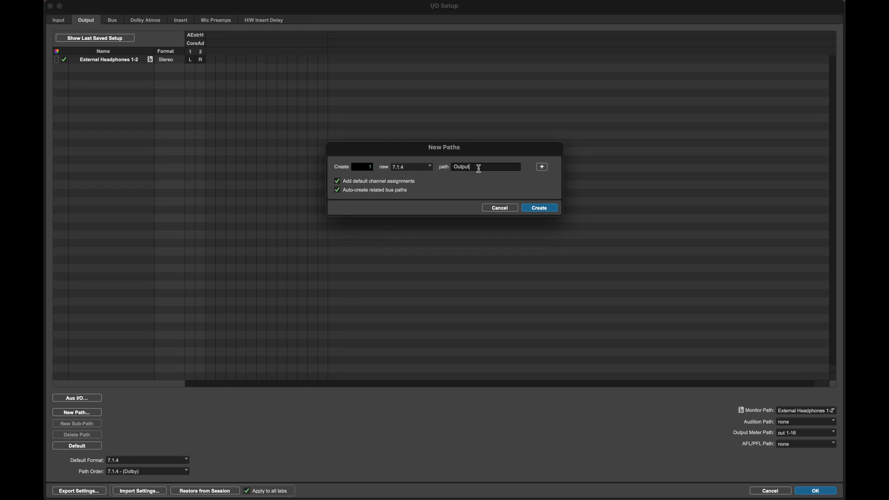
double_click(478, 168)
type("7.1.4")
key("Return")
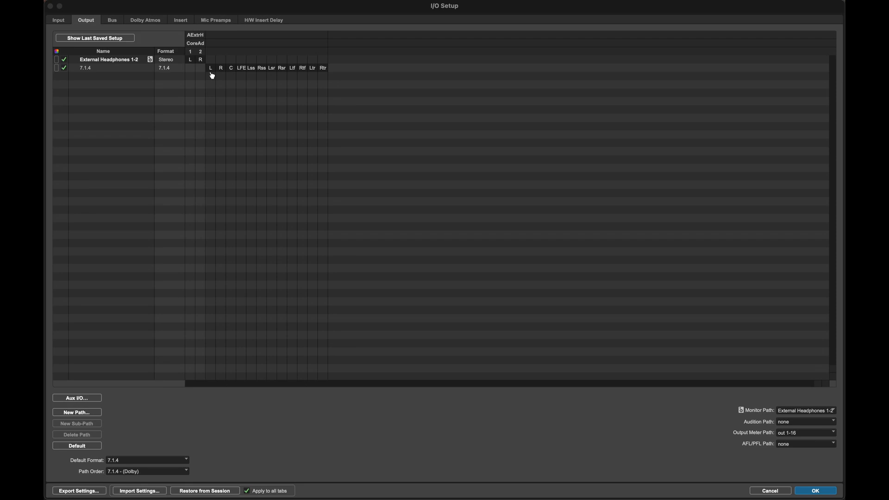
Set the monitor path to the 7.1.4 output and apply the I/O Setup
left_click(802, 412)
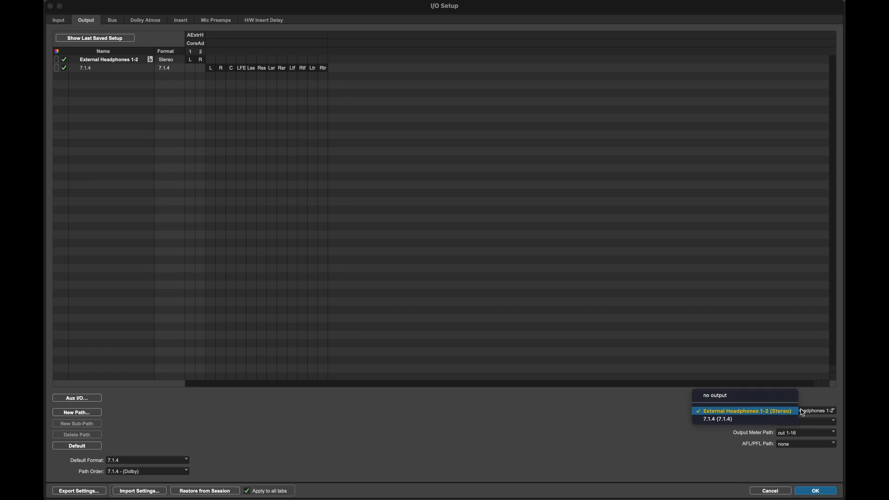
left_click(721, 420)
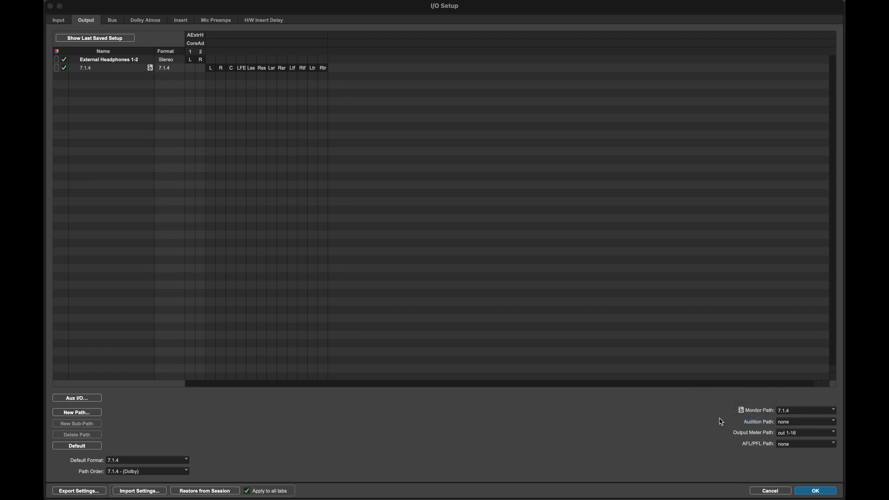
left_click(822, 492)
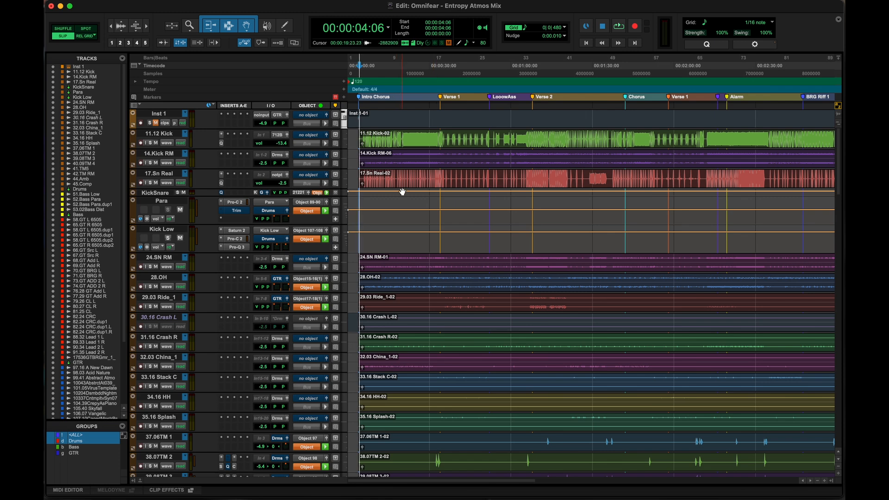
Check the monitoring formats available in the Dolby Atmos Renderer, and close it
key("alt+super+r")
left_click(189, 25)
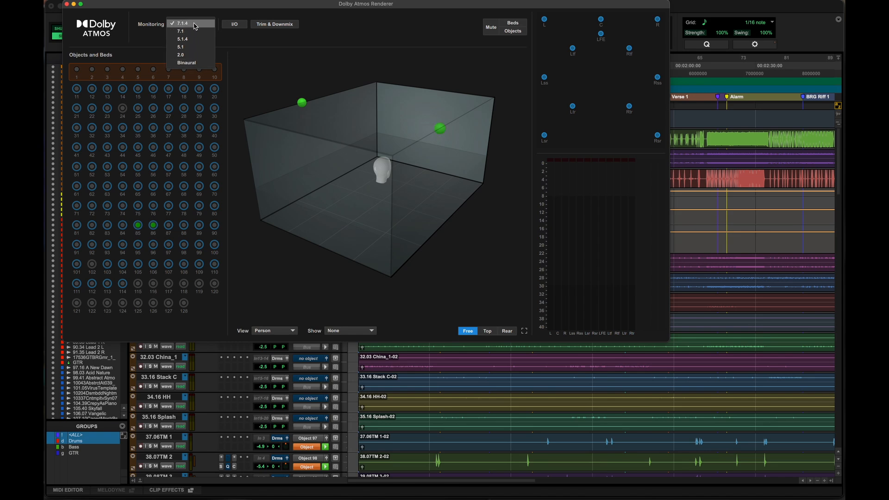
left_click(67, 4)
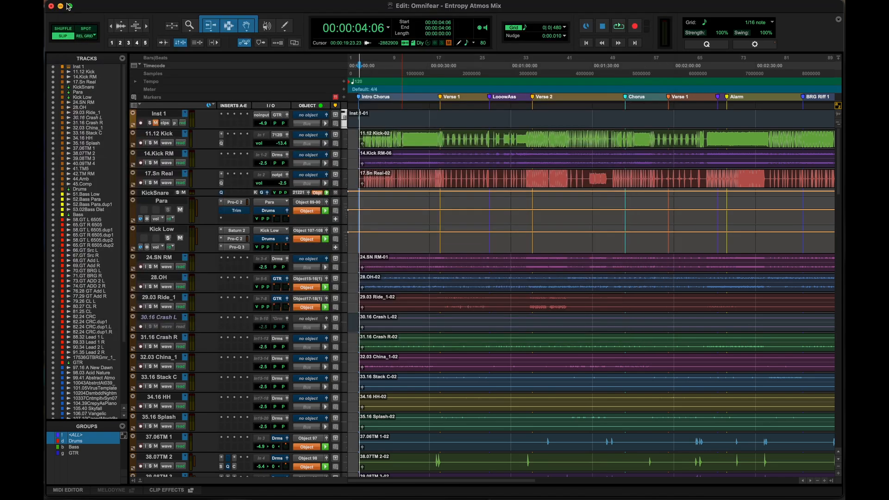
Delete the existing 7.1.4 entry from the custom re-renders in the Dolby Atmos I/O settings
left_click(320, 0)
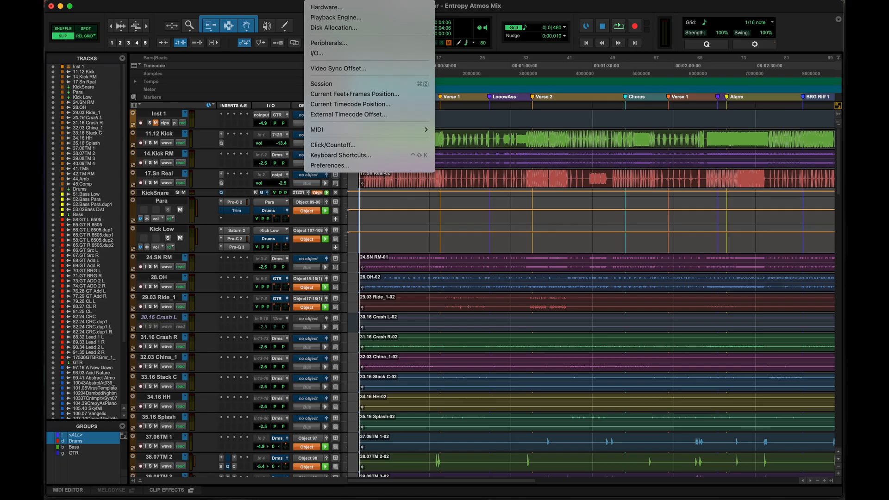
left_click(322, 53)
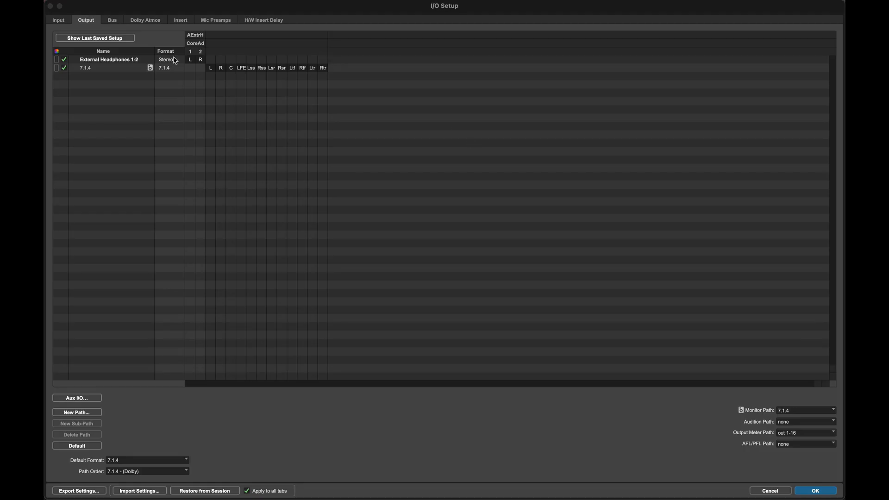
left_click(146, 21)
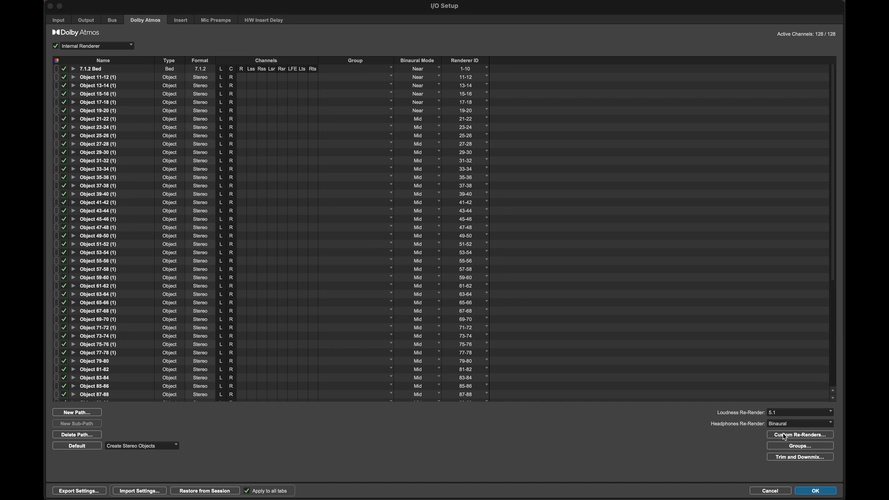
left_click(784, 437)
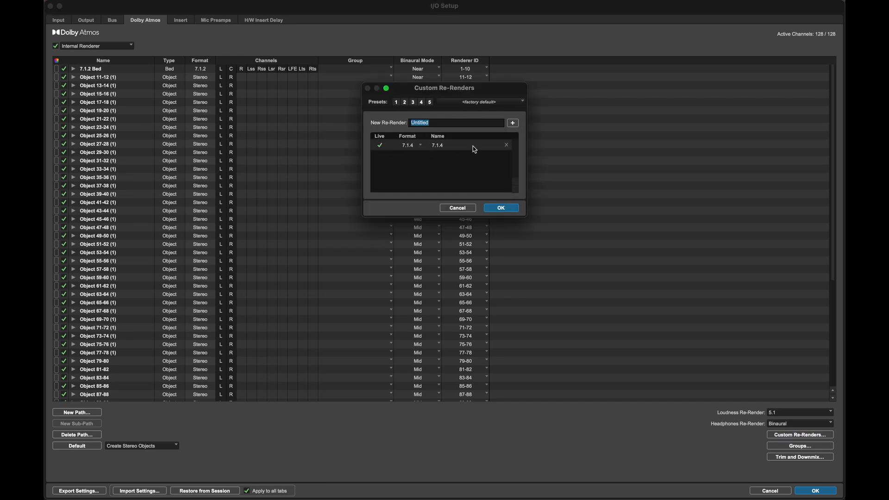
left_click(508, 146)
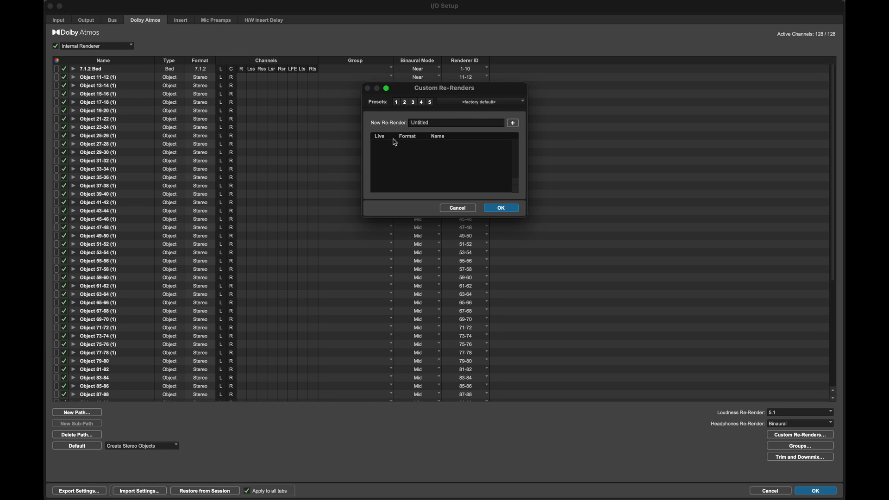
Add a live custom re-render named 7.1.4 in 7.1.4 format, and apply the I/O Setup
left_click(465, 123)
type("7.1.4")
left_click(514, 124)
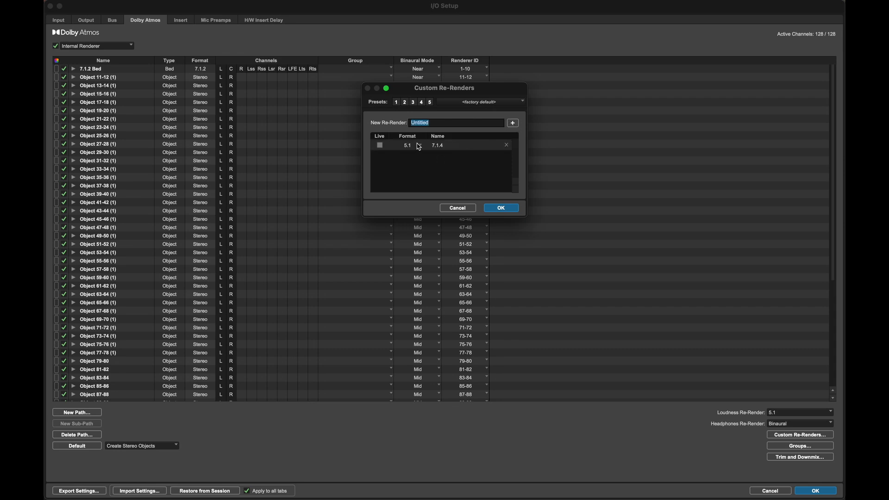
left_click(420, 146)
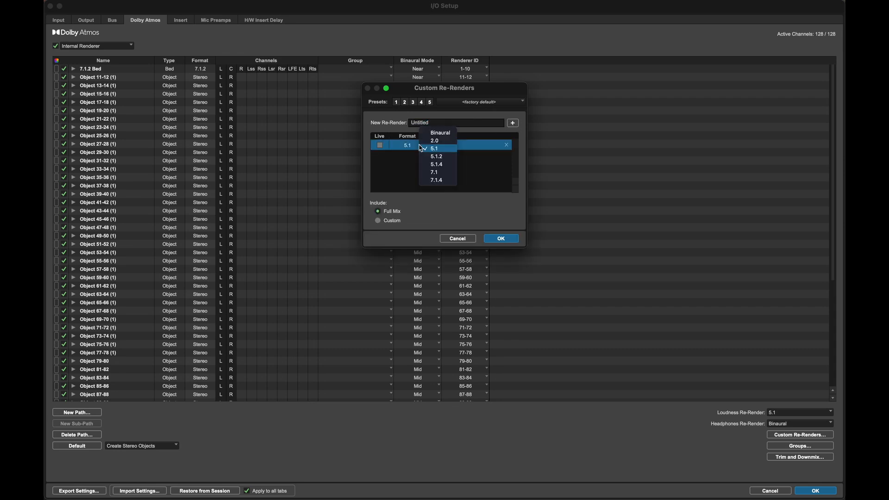
left_click(438, 180)
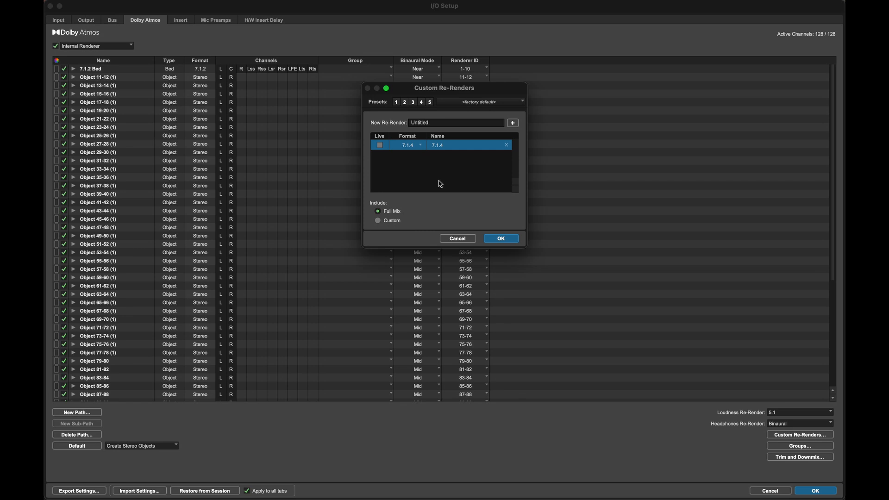
left_click(380, 145)
left_click(502, 239)
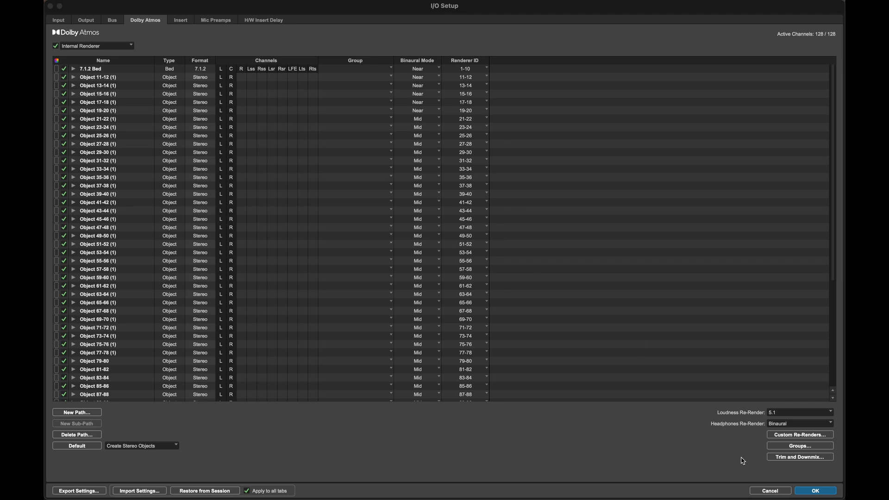
left_click(817, 492)
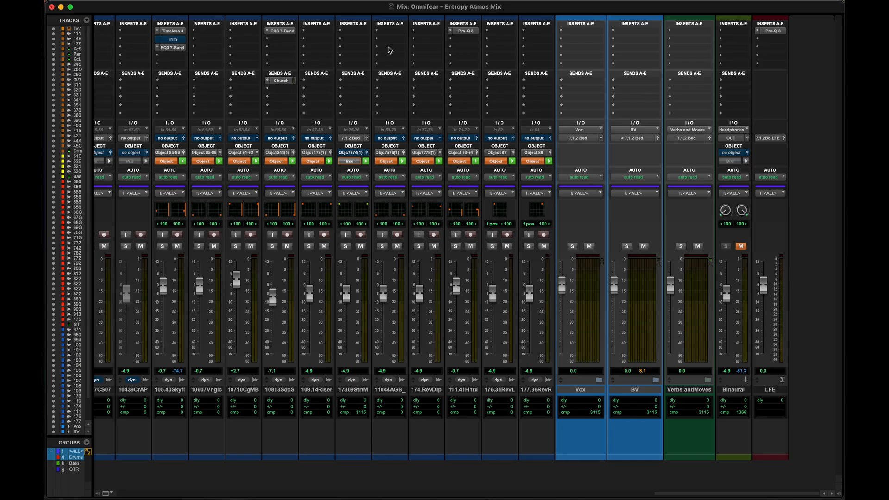
Create one new 7.1.4 Aux Input track named Virtuoso
left_click(176, 1)
left_click(175, 7)
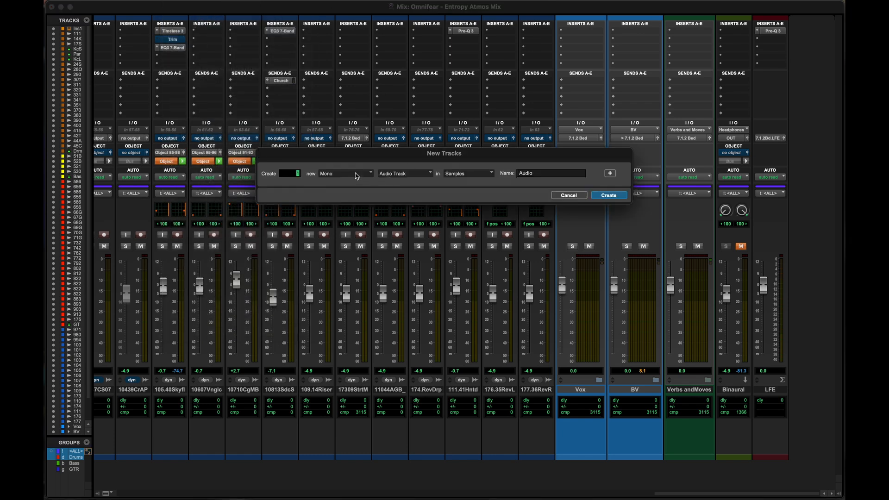
left_click(356, 175)
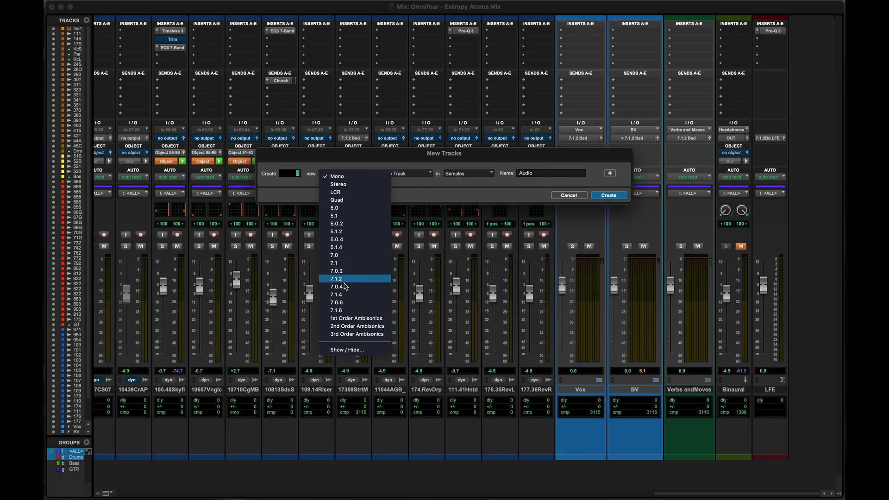
left_click(343, 294)
left_click(397, 175)
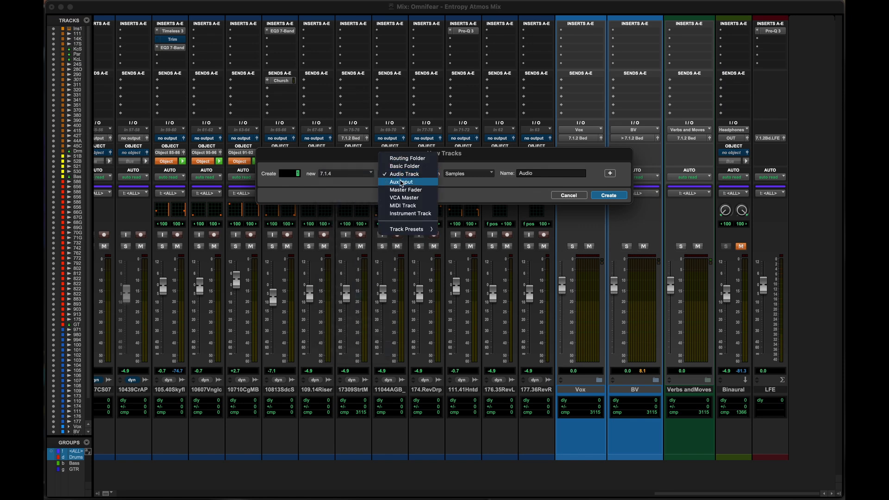
left_click(398, 184)
double_click(542, 173)
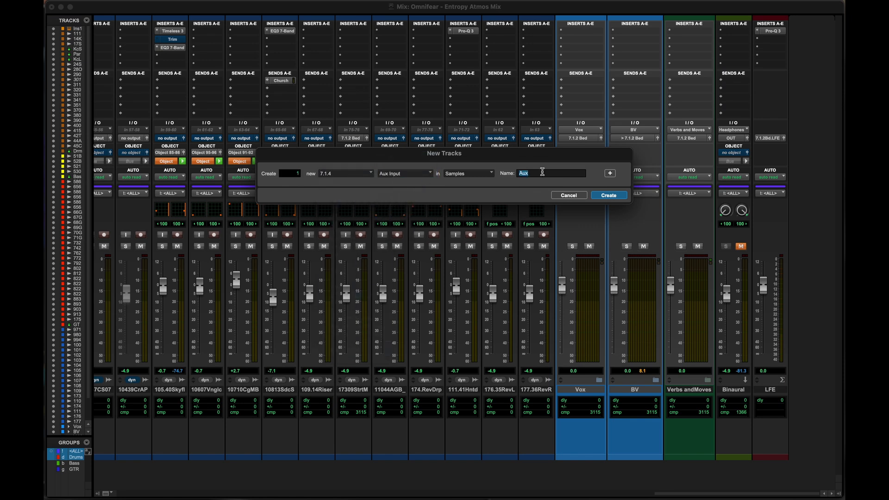
type("Virtuoso")
left_click(610, 195)
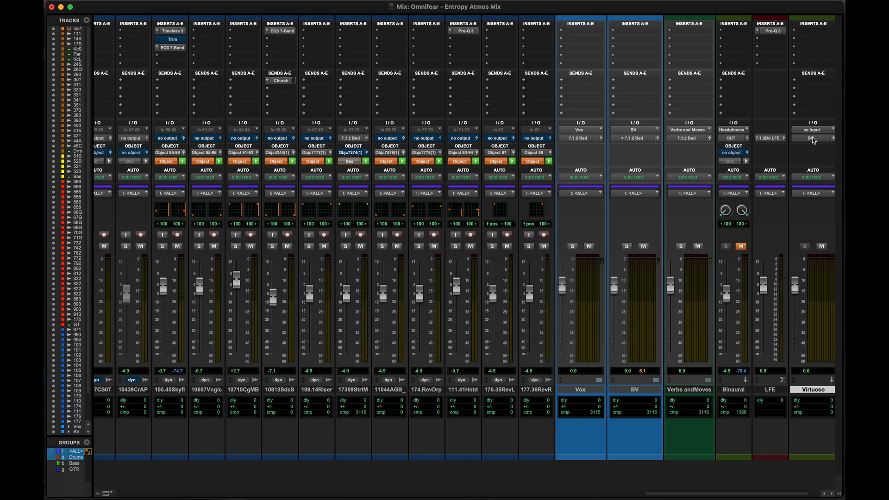
Route the Virtuoso track's output to the stereo OUT path feeding External Headphones 1-2, accepting the width notice
left_click(814, 141)
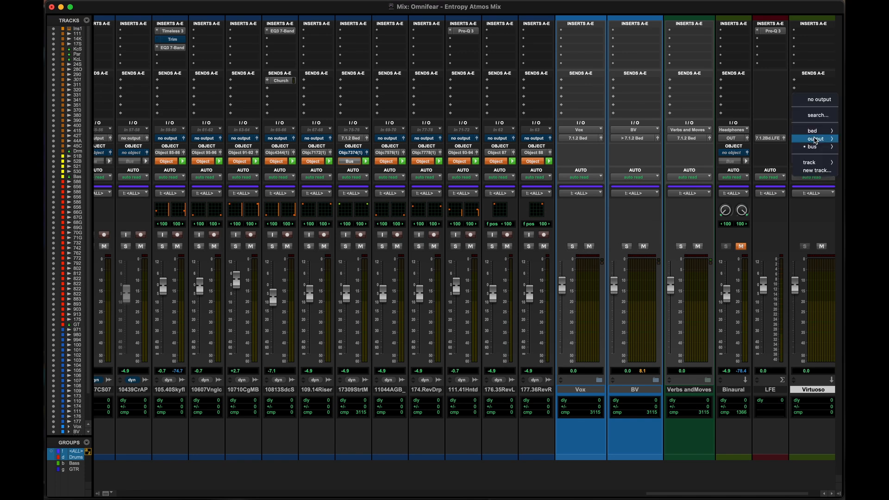
mouse_move(813, 139)
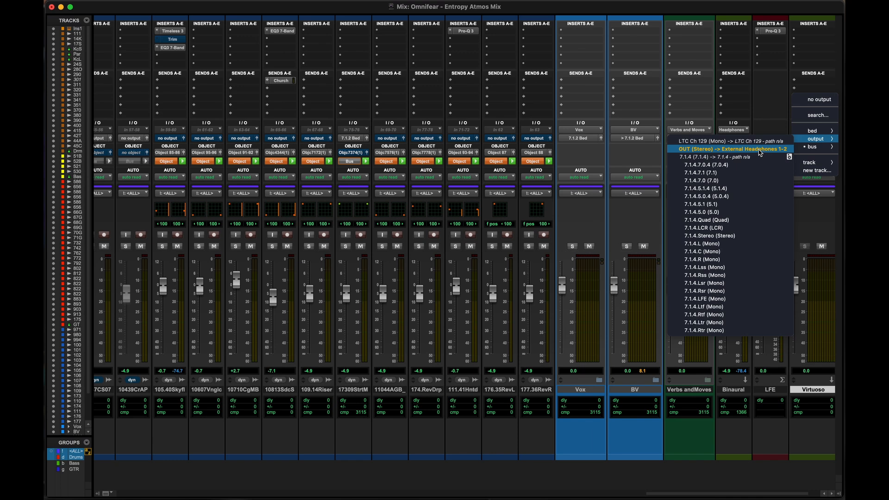
left_click(759, 151)
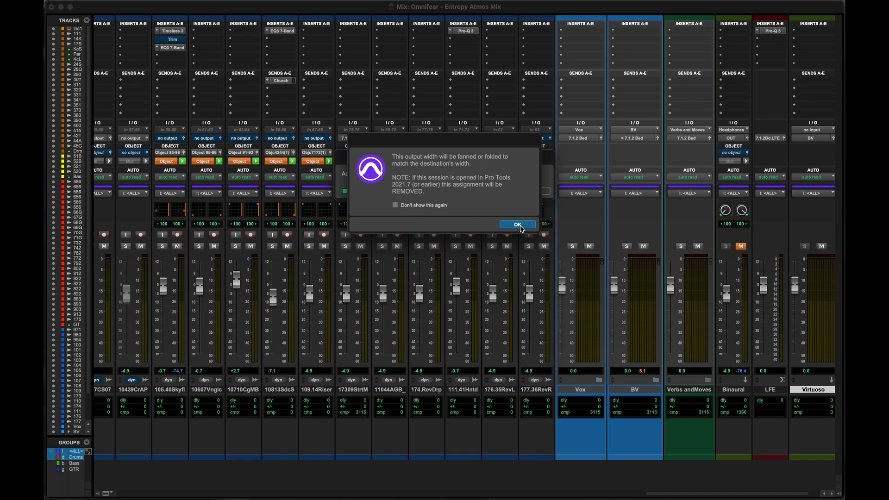
left_click(520, 227)
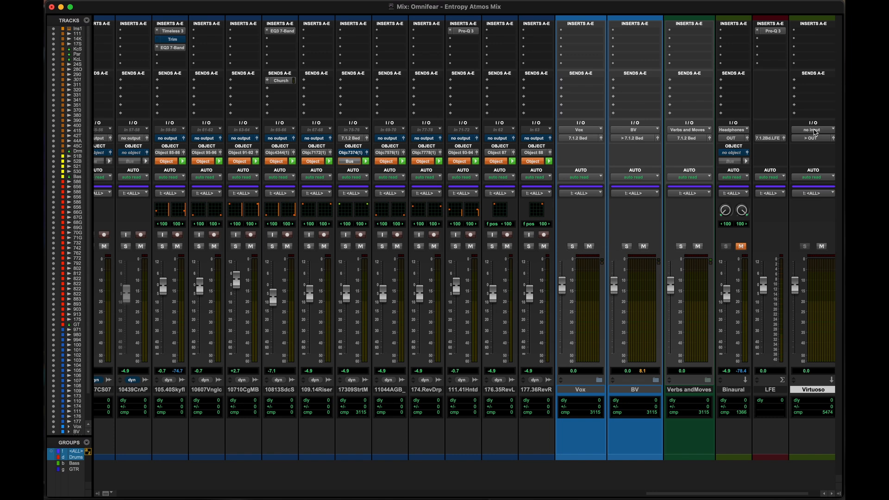
Set the Virtuoso track's input to the 7.1.4 re-render
left_click(814, 131)
mouse_move(767, 147)
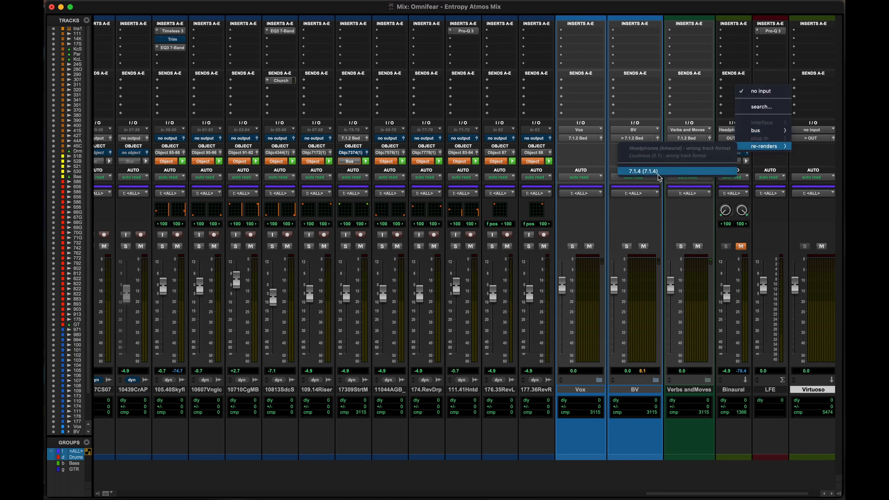
left_click(658, 173)
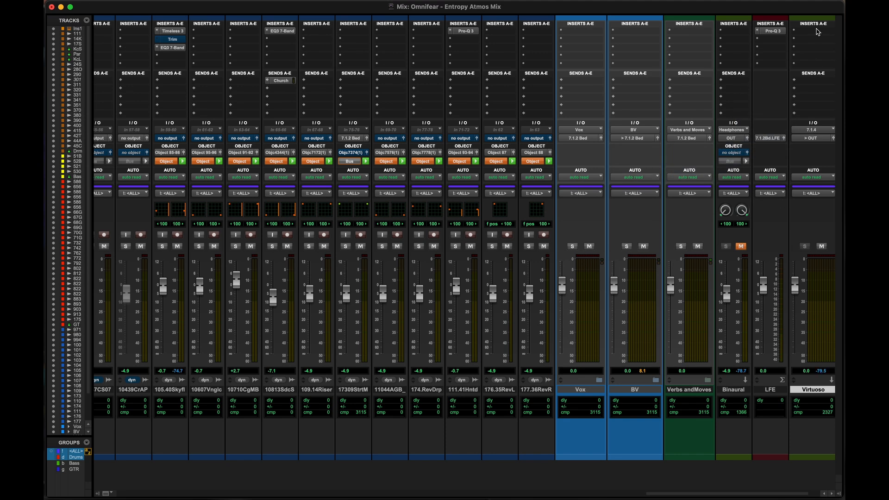
Insert the APL Virtuoso multichannel plug-in in the first insert slot of the Virtuoso track
left_click(816, 31)
mouse_move(762, 32)
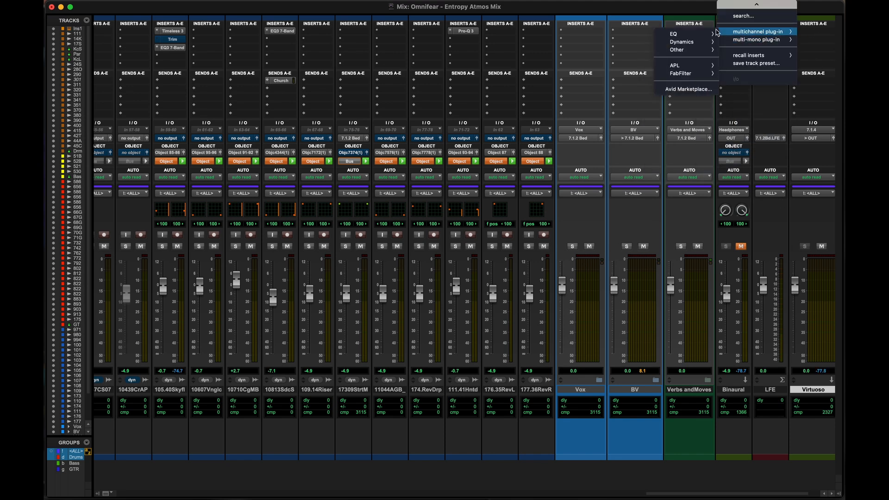
mouse_move(685, 67)
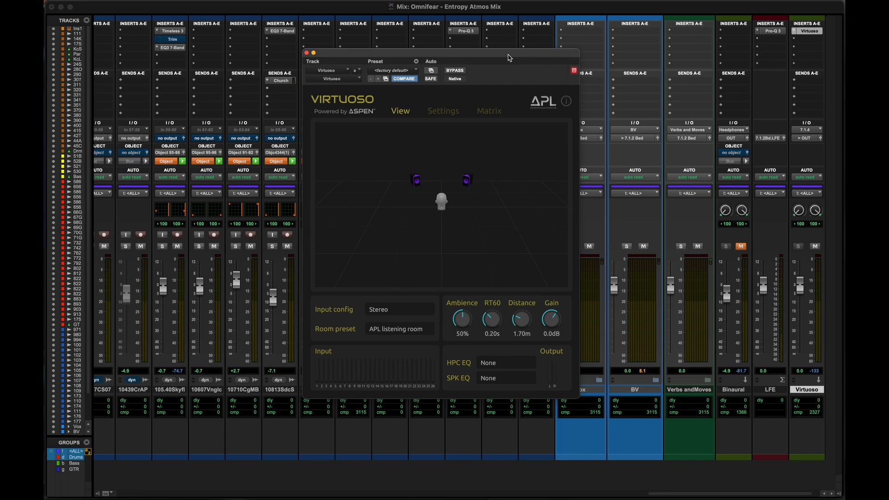
Set the Virtuoso plug-in's input configuration to the Dolby Atmos 7.1.4 A layout
left_click(384, 316)
mouse_move(410, 256)
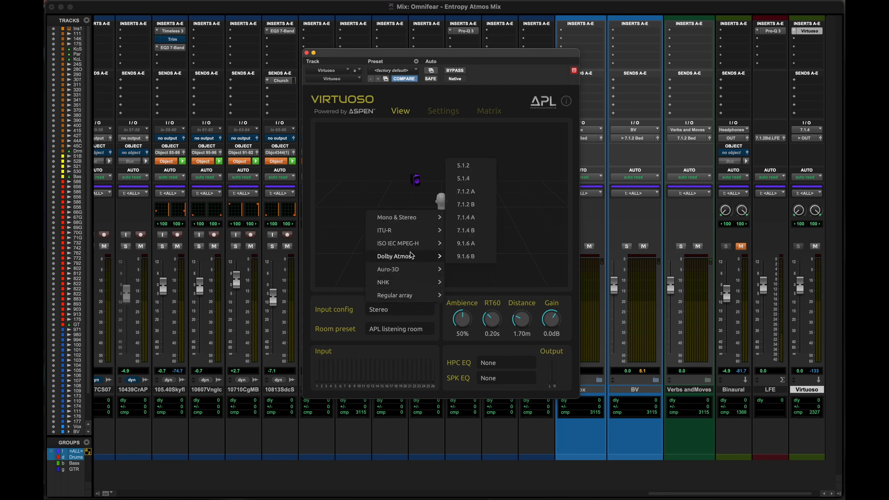
left_click(476, 221)
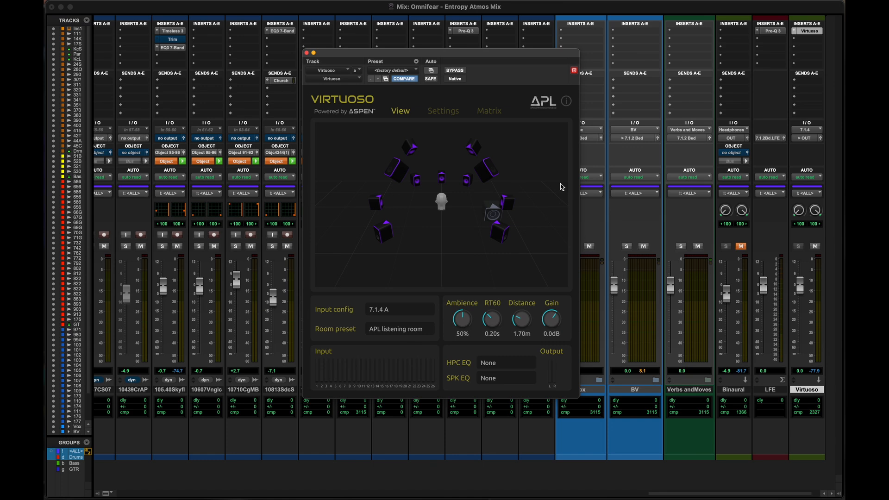
Play the session to check the signal in the Virtuoso plug-in and in Dolby Atmos Renderer, return to Pro Tools and stop playback
key("space")
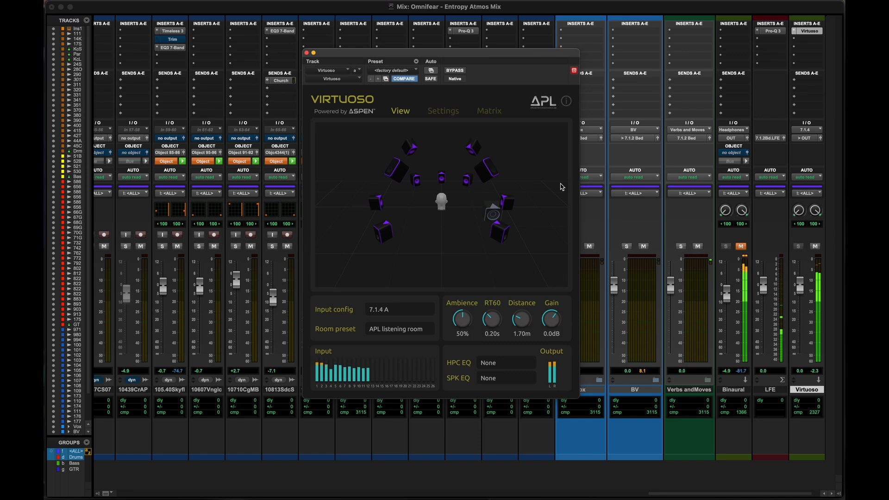
key("super+Tab")
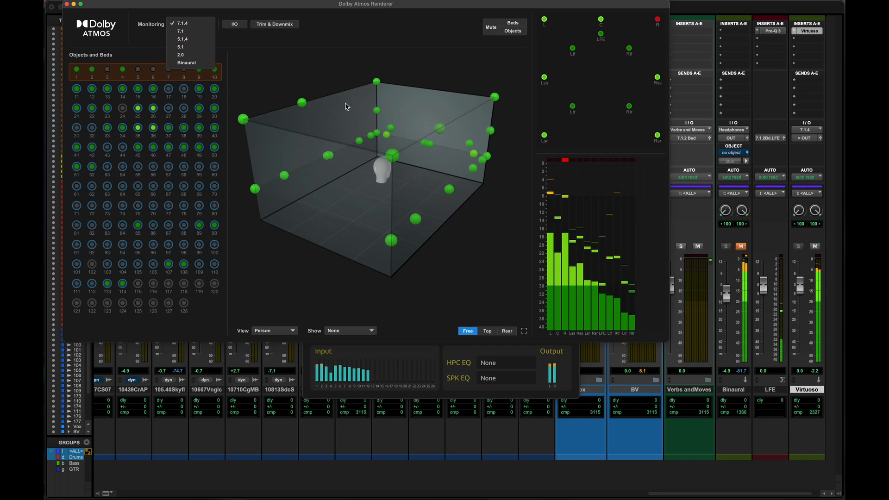
key("super+Tab")
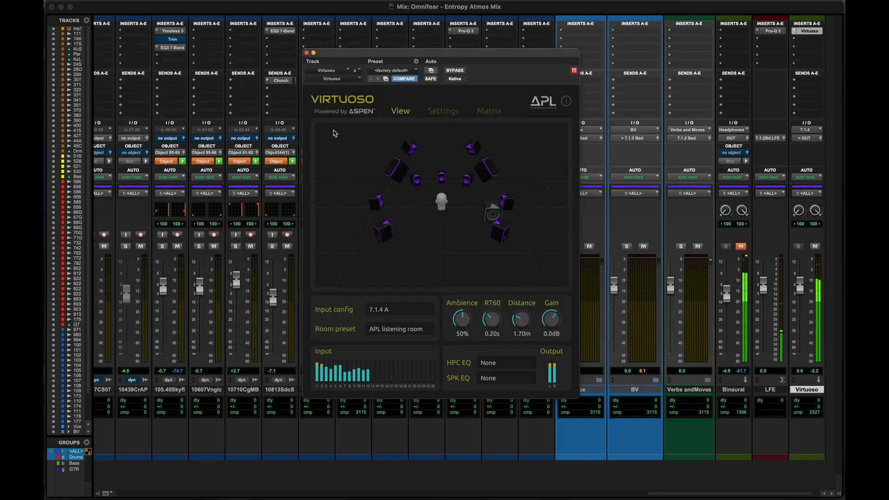
key("space")
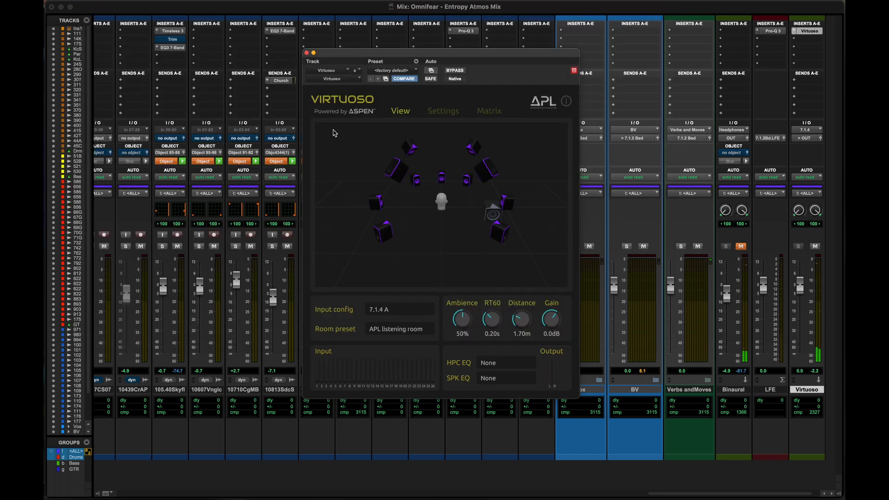